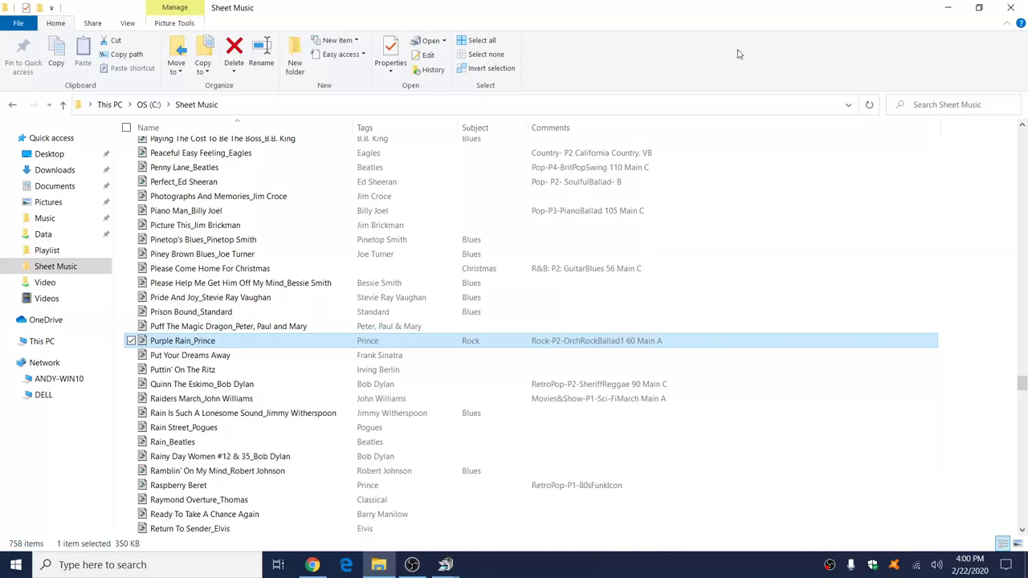
Switch to the browser and review the Musicnotes home page and the Game Of Thrones sheet music page on sheetmusic-free.com.
{"action": "left_click", "coordinate": [315, 566]}
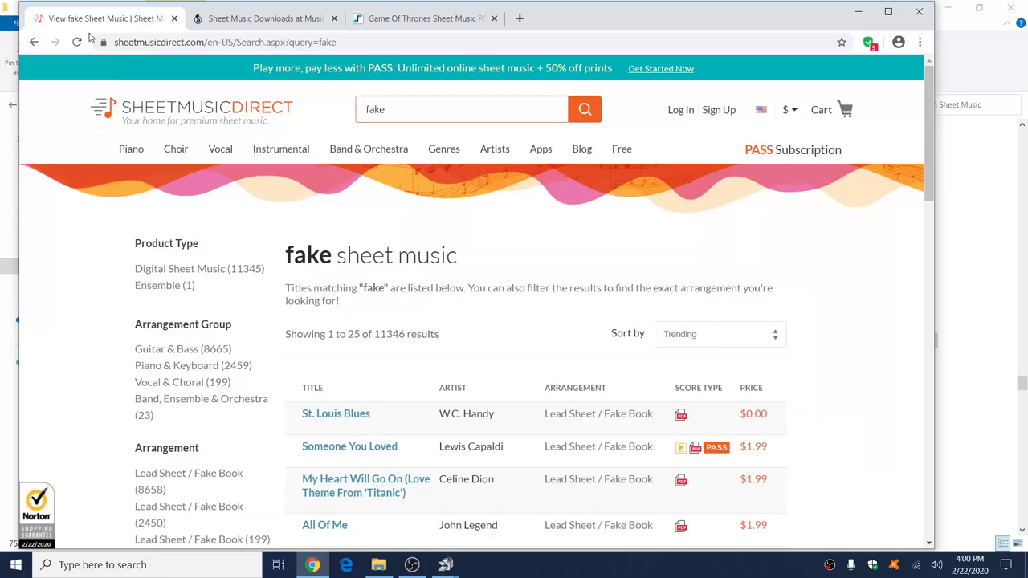
{"action": "left_click", "coordinate": [229, 21]}
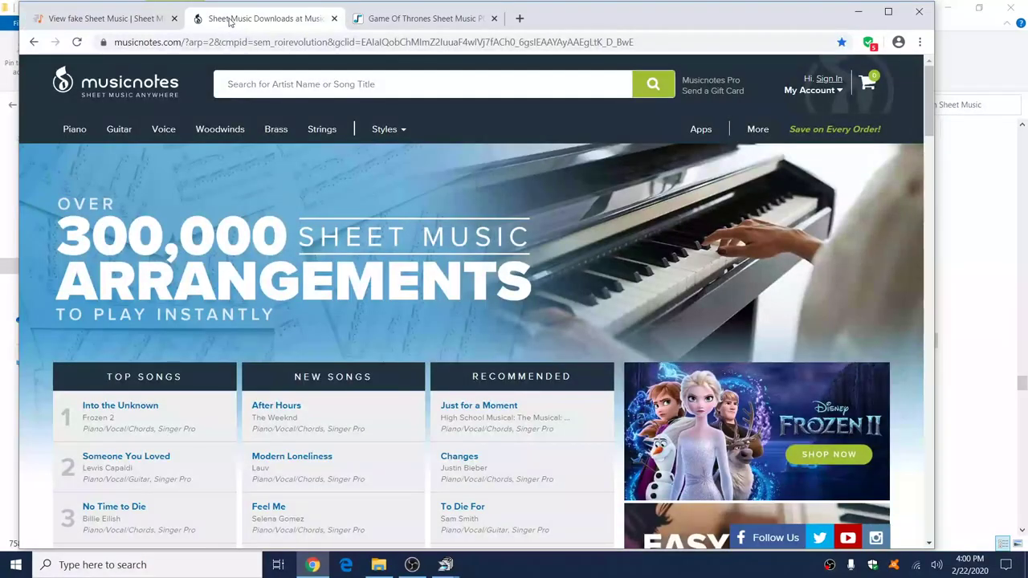
{"action": "left_click", "coordinate": [386, 19]}
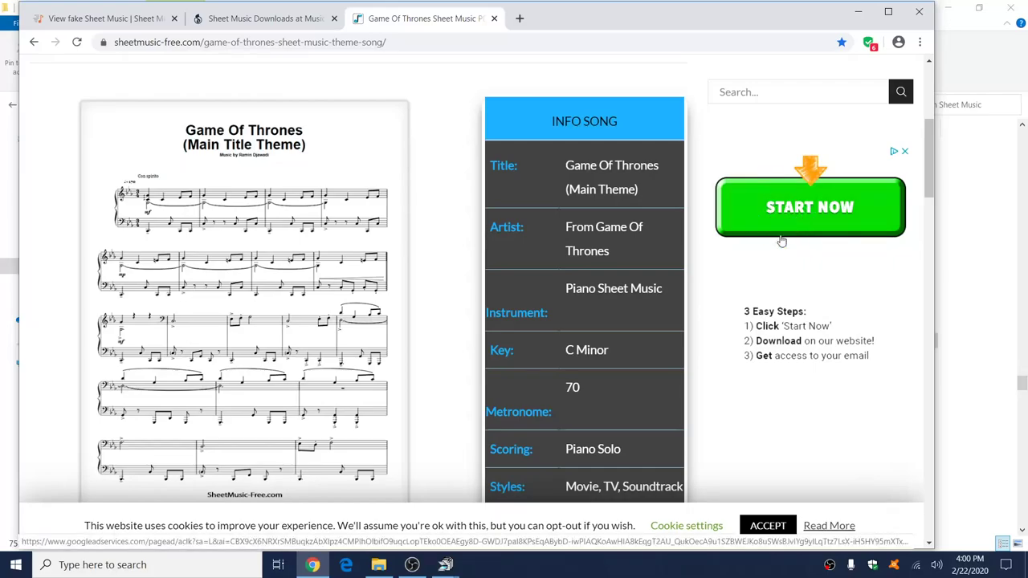
{"action": "scroll", "coordinate": [758, 279], "scroll_direction": "down", "scroll_amount": 6}
{"action": "scroll", "coordinate": [759, 278], "scroll_direction": "up", "scroll_amount": 9}
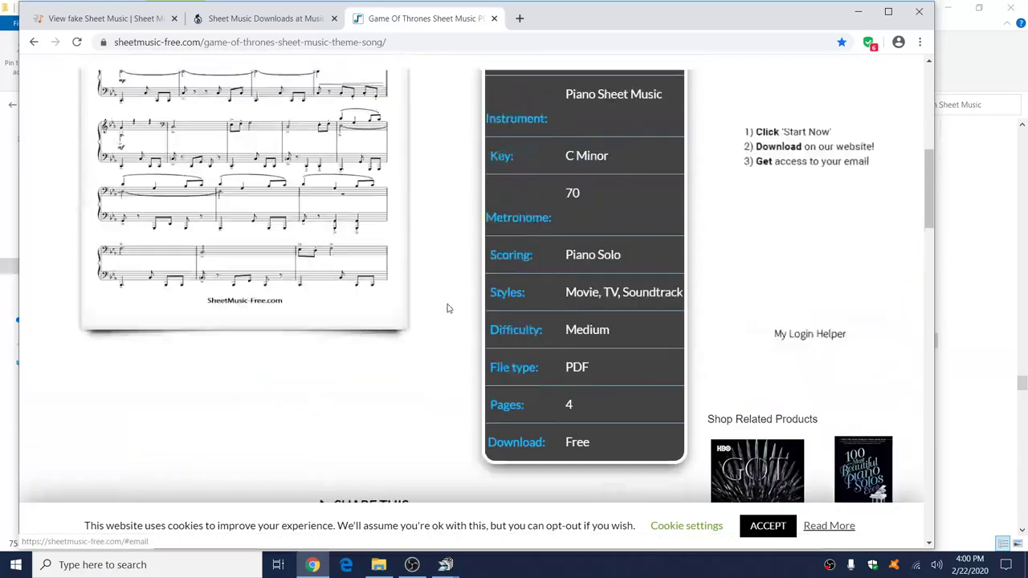
Review the fake book search results on Sheet Music Direct, and return to the Sheet Music folder.
{"action": "left_click", "coordinate": [92, 19]}
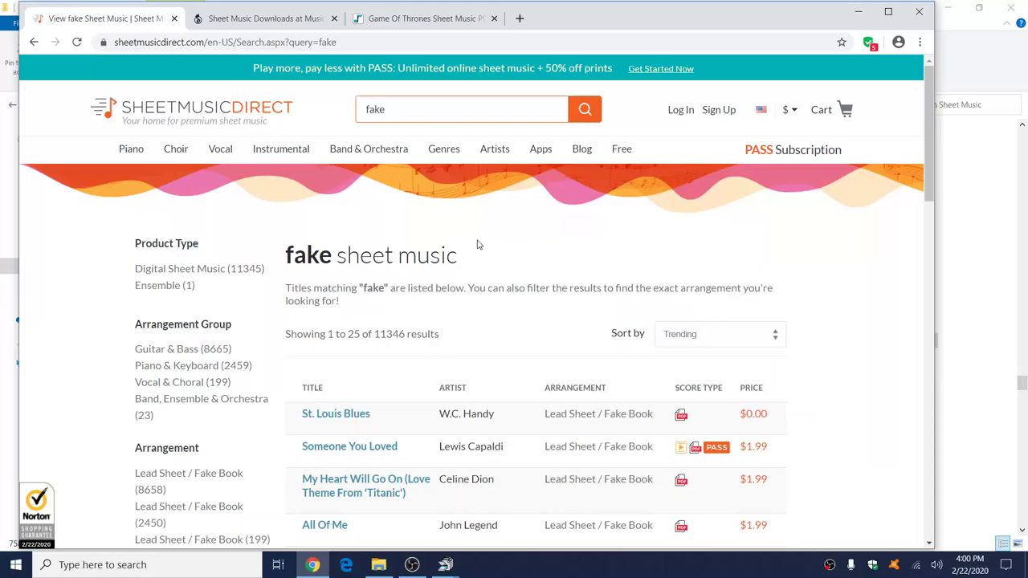
{"action": "scroll", "coordinate": [476, 219], "scroll_direction": "down", "scroll_amount": 1}
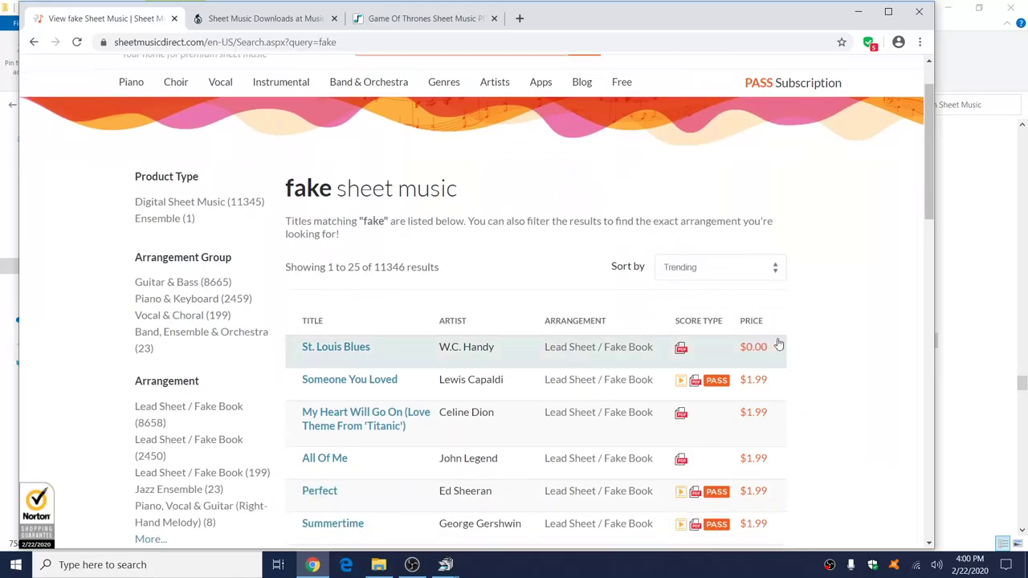
{"action": "scroll", "coordinate": [803, 331], "scroll_direction": "down", "scroll_amount": 2}
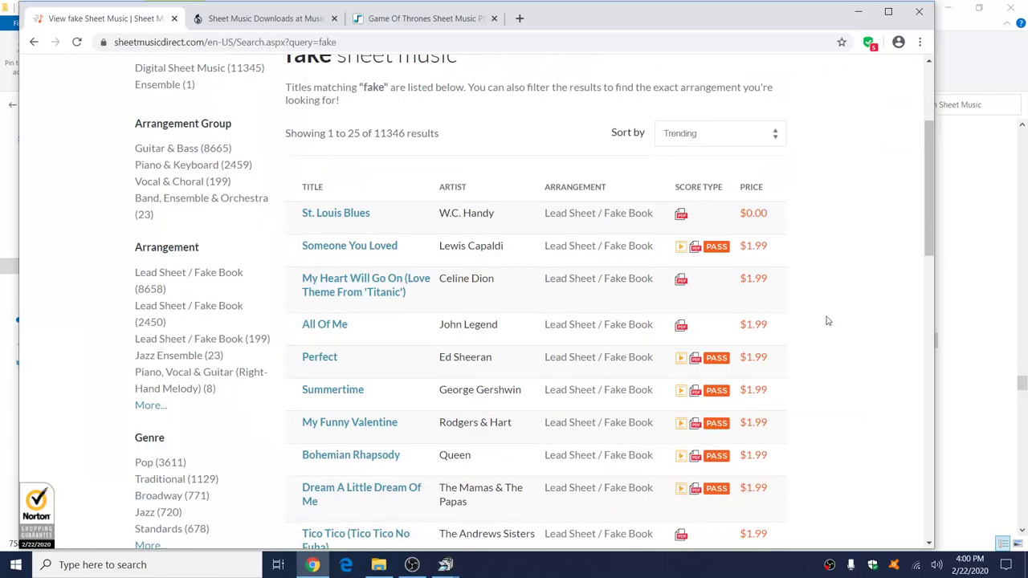
{"action": "scroll", "coordinate": [828, 321], "scroll_direction": "up", "scroll_amount": 3}
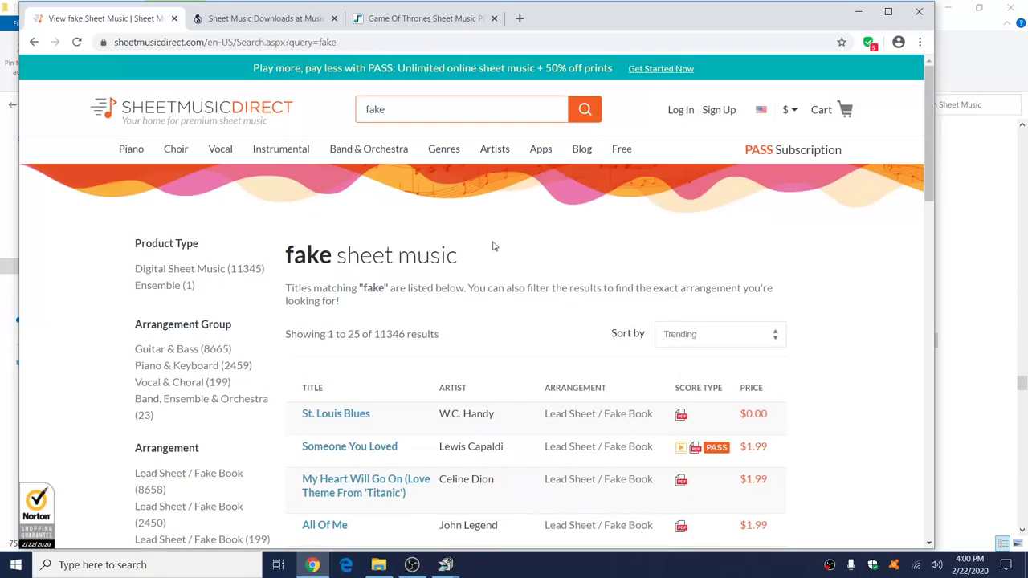
{"action": "left_click", "coordinate": [860, 13]}
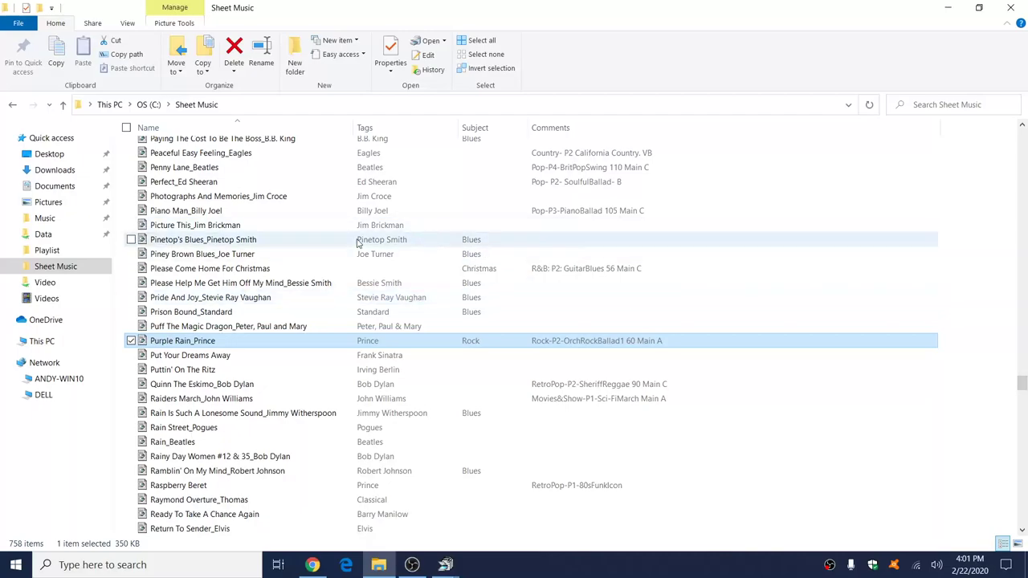
Examine the detailed file properties of Perfect_Ed Sheeran, and close them without making changes.
{"action": "left_click", "coordinate": [219, 183]}
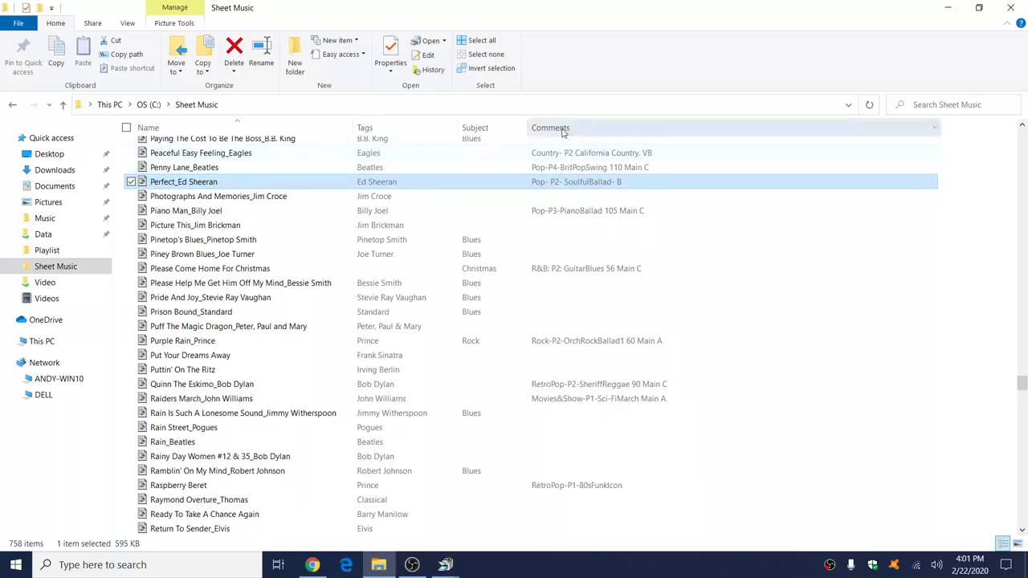
{"action": "right_click", "coordinate": [424, 183]}
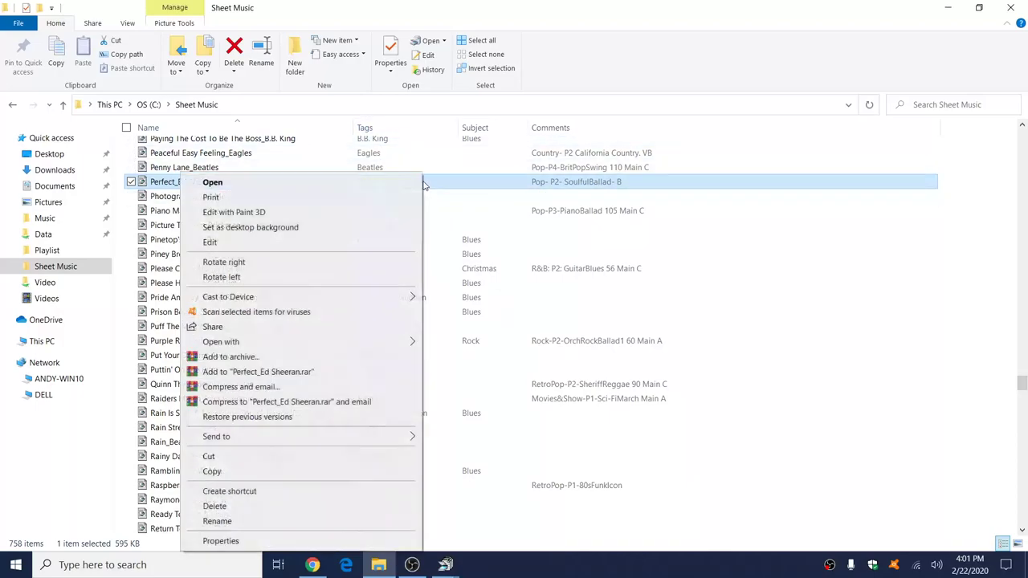
{"action": "left_click", "coordinate": [337, 541]}
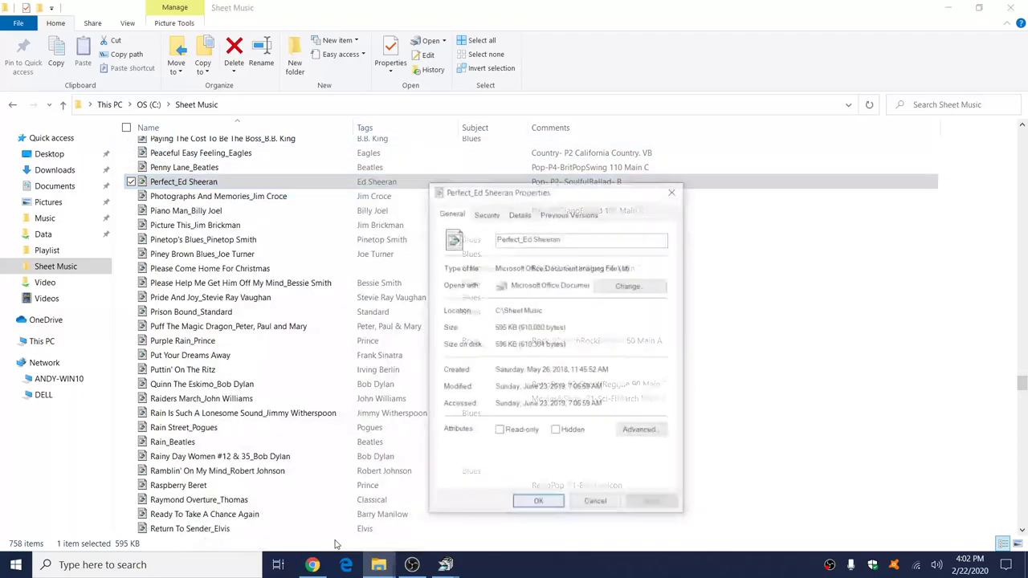
{"action": "left_click", "coordinate": [519, 213]}
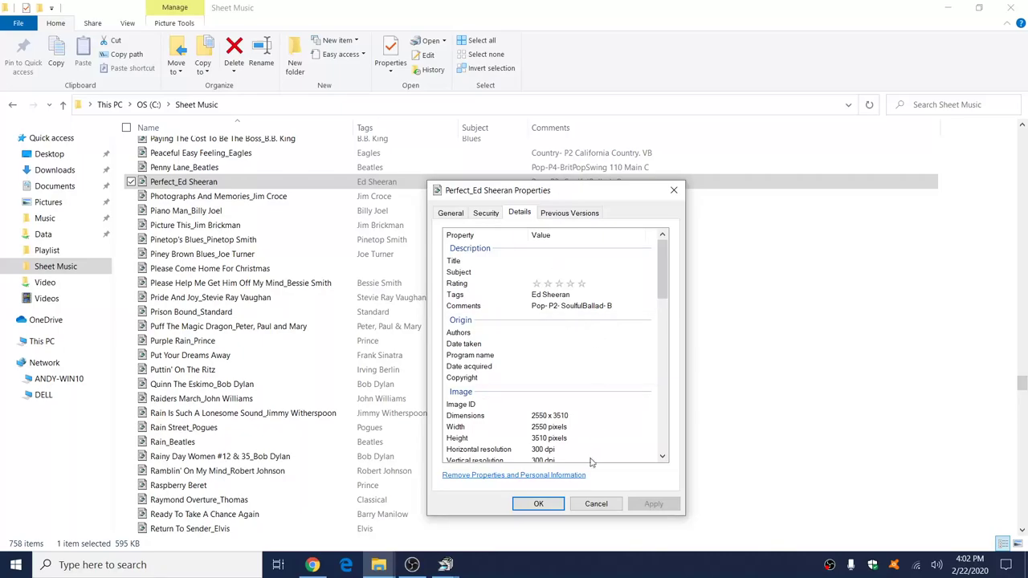
{"action": "left_click", "coordinate": [594, 504]}
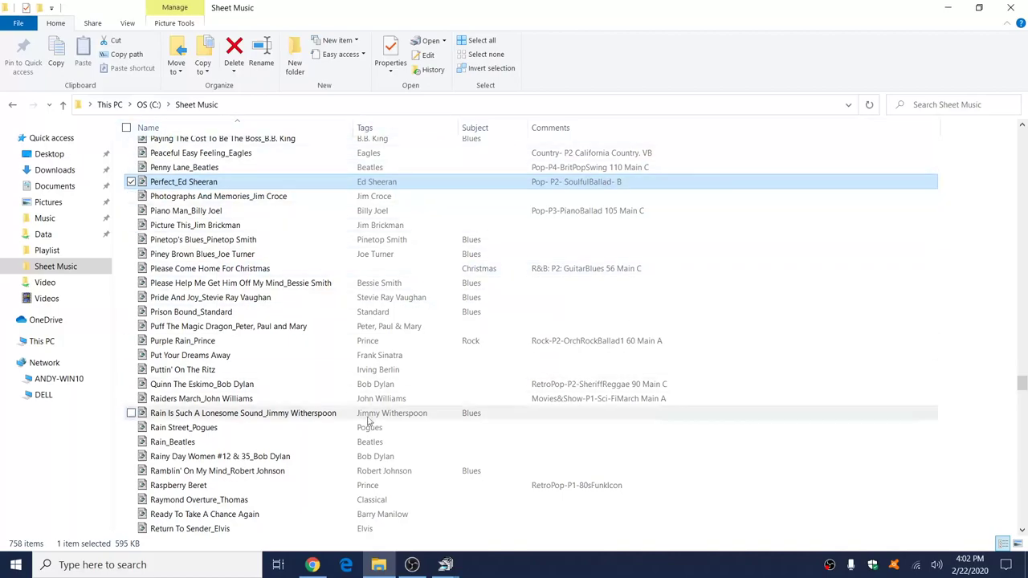
Hide the Tags column, show it again, and place it between the Subject and Comments columns.
{"action": "right_click", "coordinate": [597, 132]}
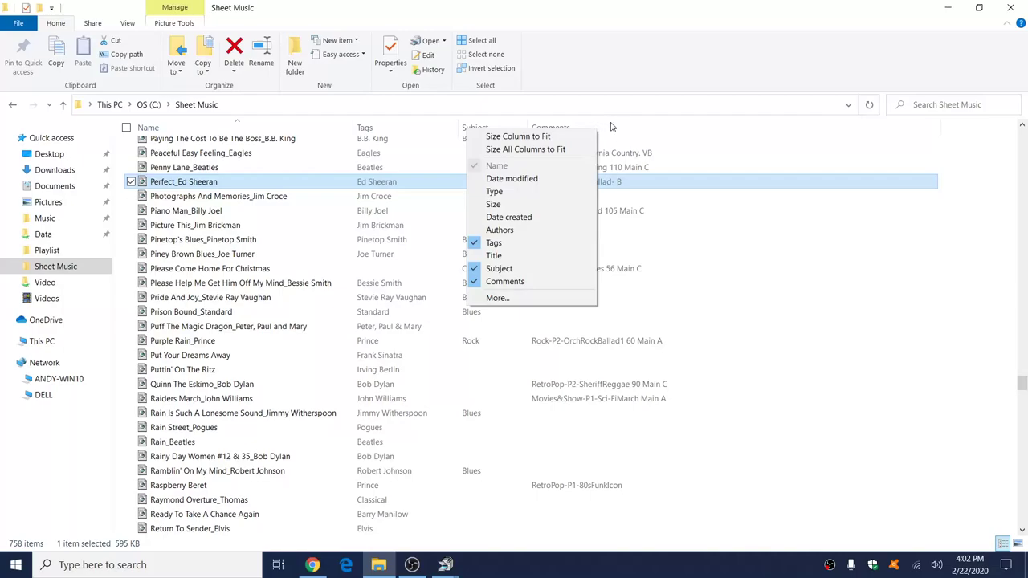
{"action": "left_click", "coordinate": [481, 243]}
{"action": "right_click", "coordinate": [497, 133]}
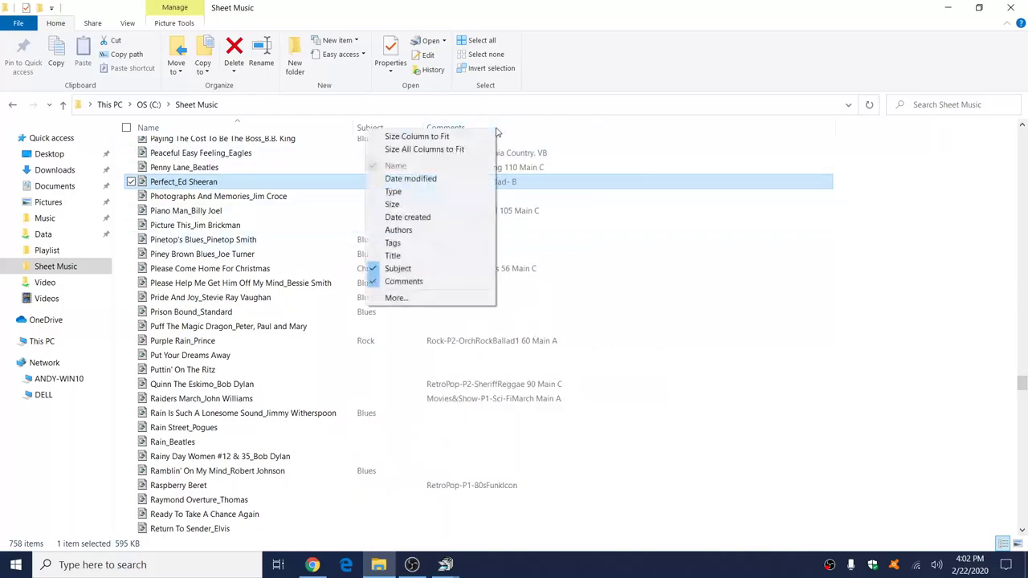
{"action": "left_click", "coordinate": [378, 244]}
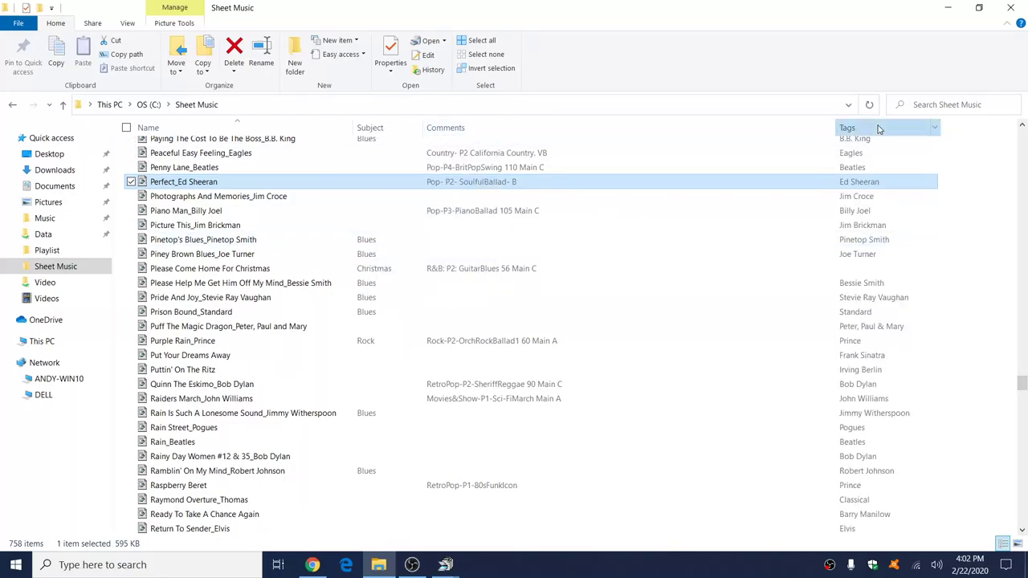
{"action": "left_click_drag", "start_coordinate": [877, 128], "coordinate": [447, 126]}
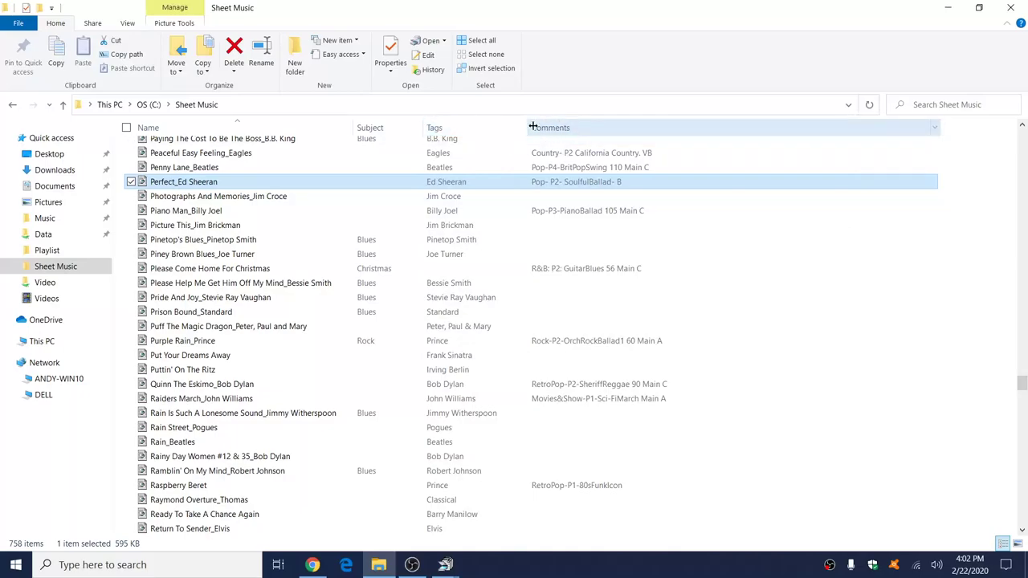
Browse the full list of details available as columns for the folder, and leave it without changing anything.
{"action": "right_click", "coordinate": [587, 131]}
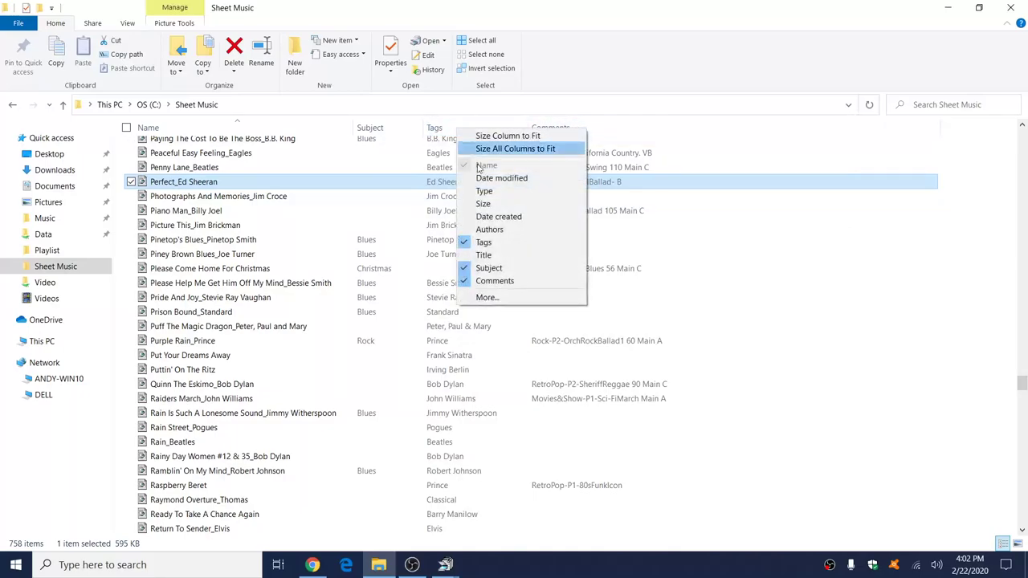
{"action": "left_click", "coordinate": [487, 298]}
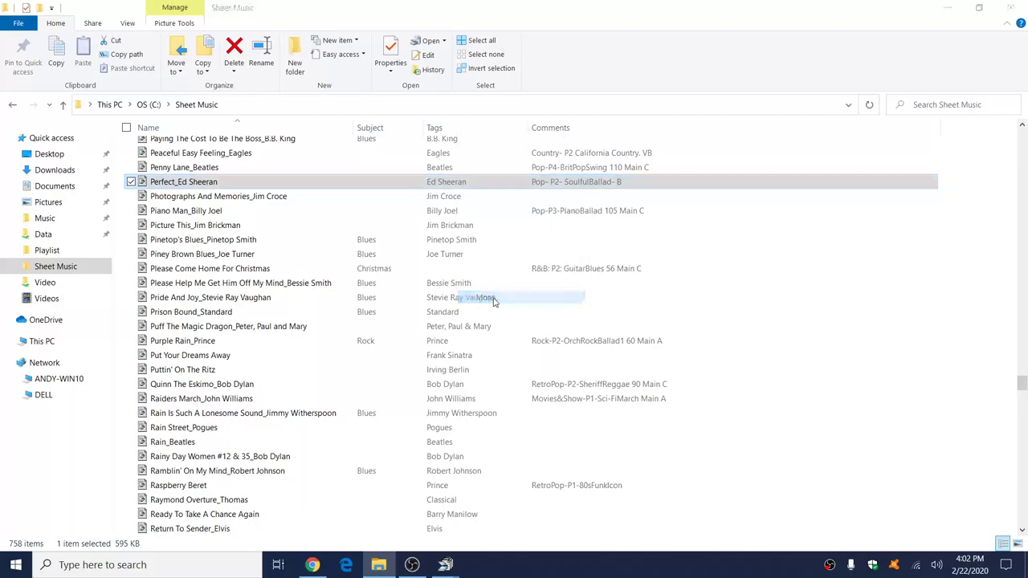
{"action": "left_click_drag", "start_coordinate": [554, 207], "coordinate": [552, 231]}
{"action": "scroll", "coordinate": [455, 219], "scroll_direction": "up", "scroll_amount": 2}
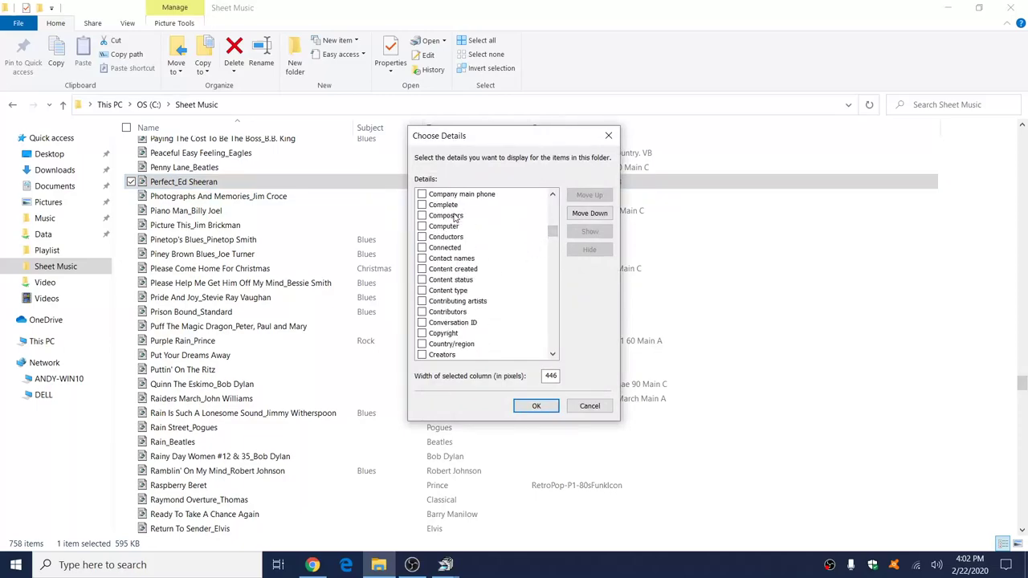
{"action": "left_click", "coordinate": [589, 406]}
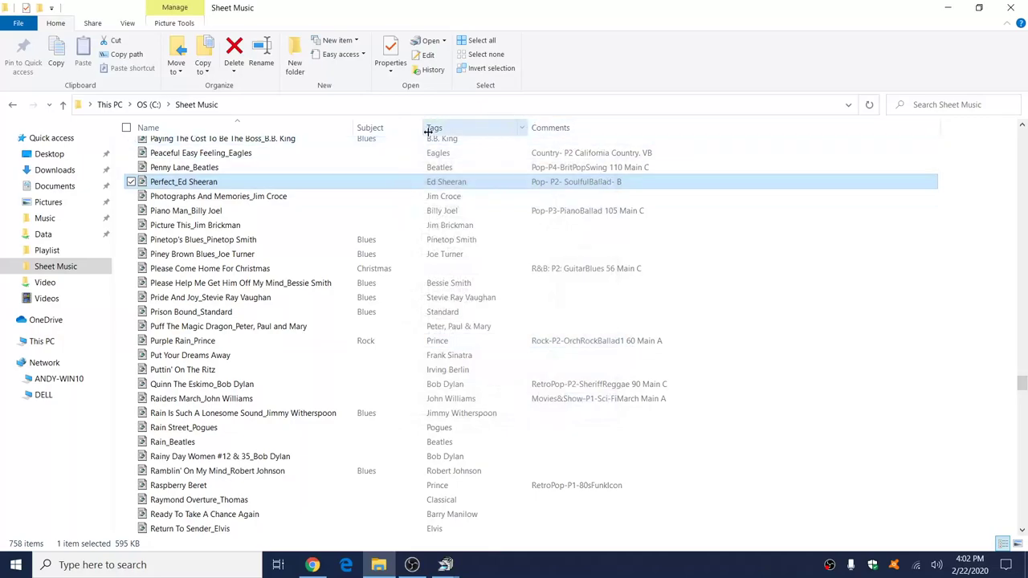
Try the Tags column after Comments, and return it to its place between Subject and Comments.
{"action": "left_click_drag", "start_coordinate": [428, 131], "coordinate": [651, 125]}
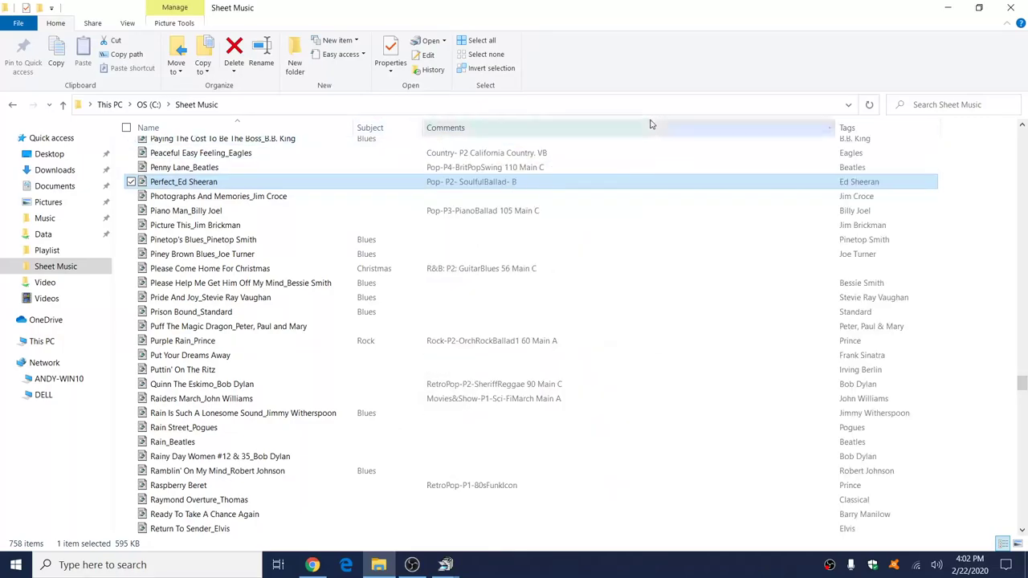
{"action": "left_click_drag", "start_coordinate": [849, 129], "coordinate": [428, 123]}
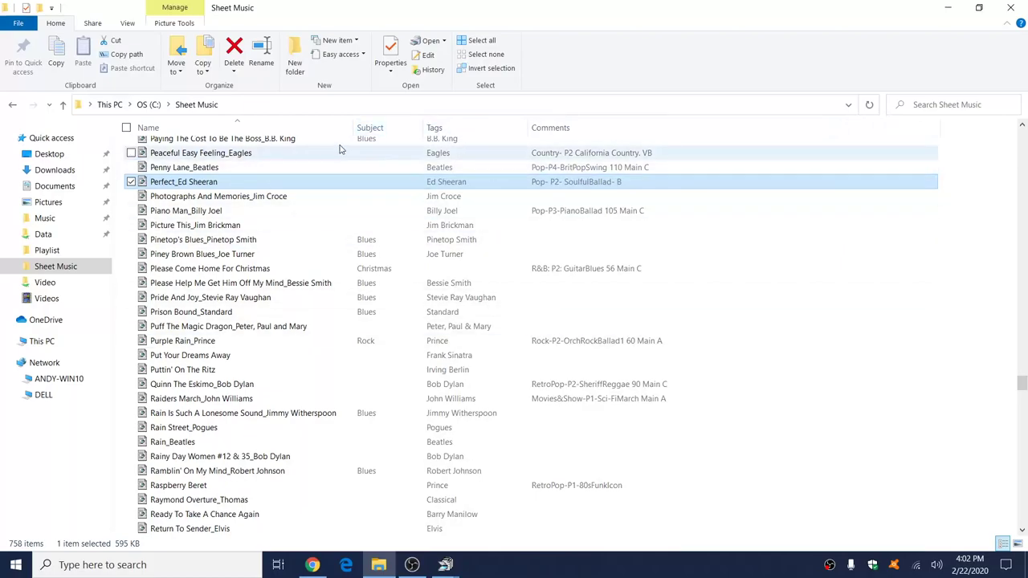
Sort the sheet music files by name in descending order.
{"action": "left_click", "coordinate": [274, 126]}
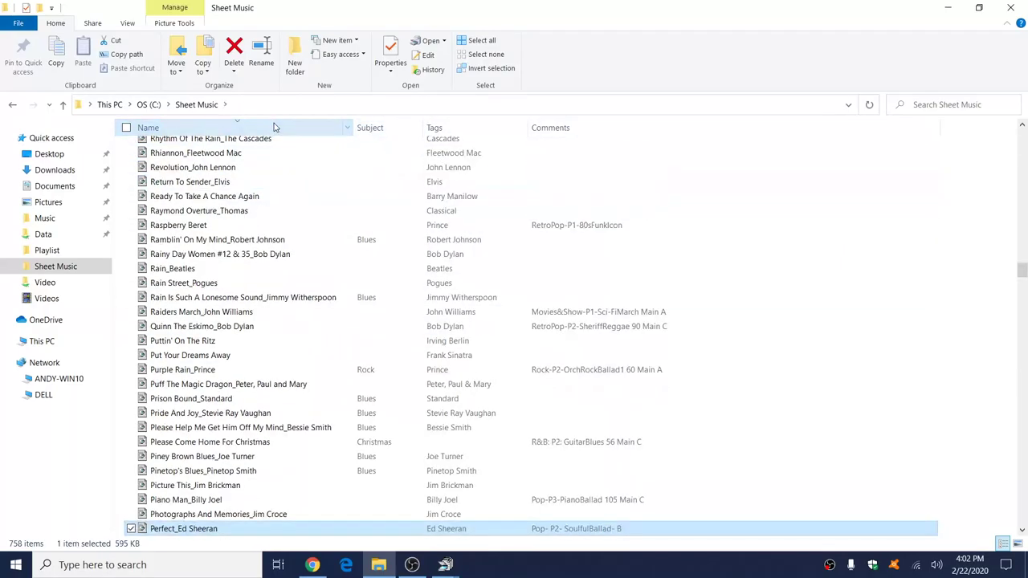
{"action": "scroll", "coordinate": [253, 234], "scroll_direction": "down", "scroll_amount": 2}
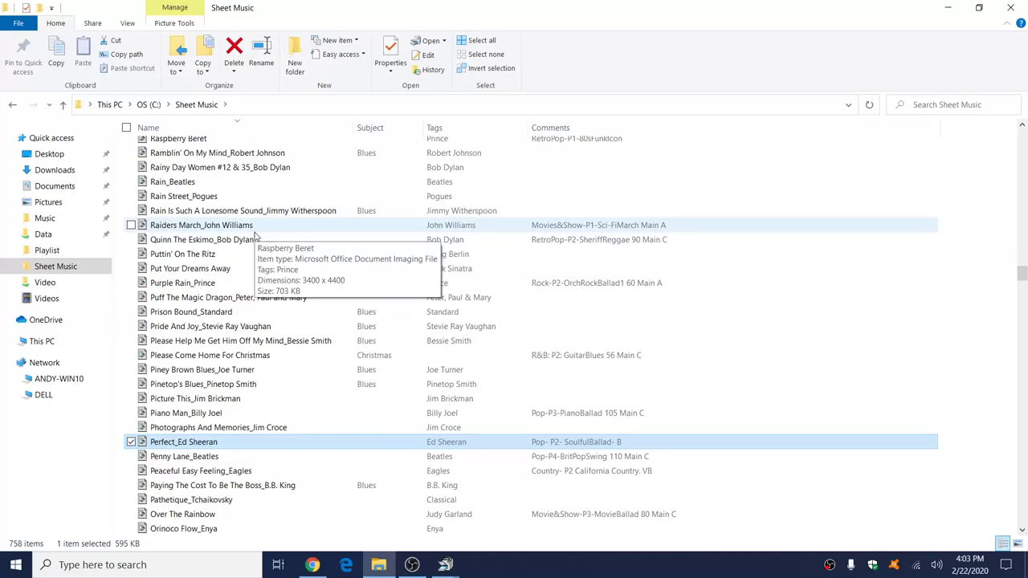
Sort the files by tags to group them by artist, and select Already Gone_Eagles.
{"action": "left_click", "coordinate": [460, 133]}
{"action": "scroll", "coordinate": [502, 305], "scroll_direction": "down", "scroll_amount": 1}
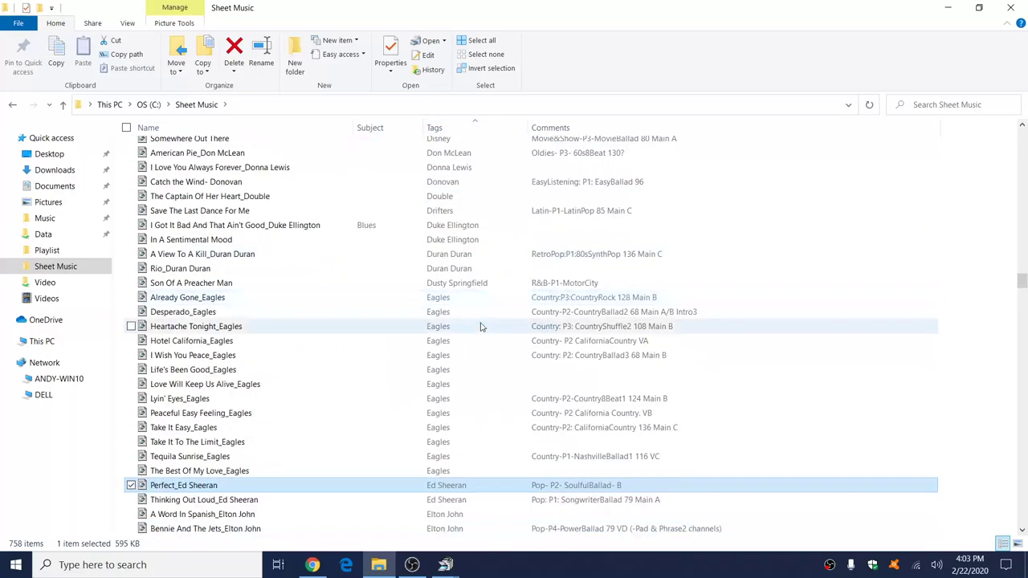
{"action": "left_click", "coordinate": [482, 299]}
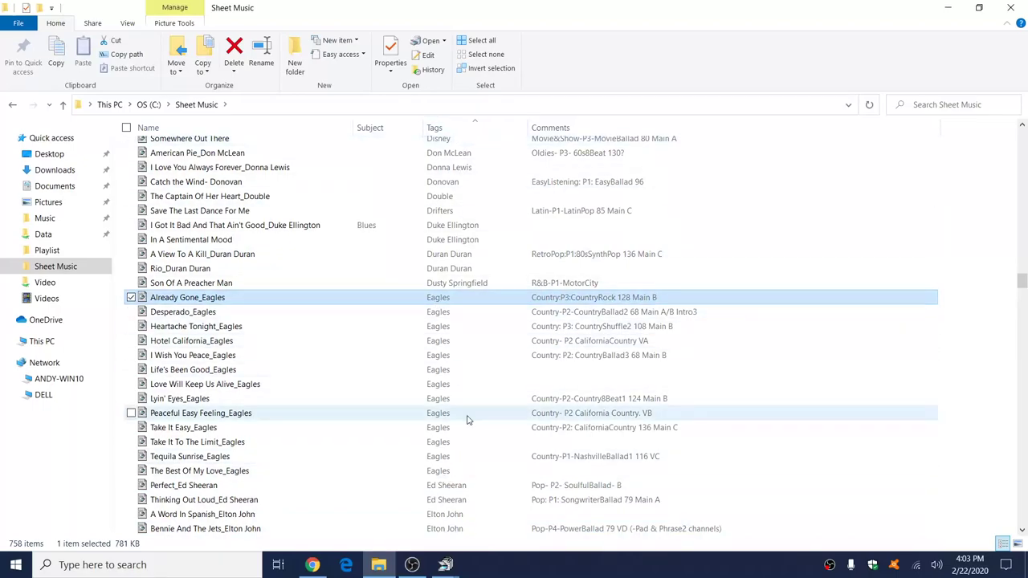
Sort the files by subject, and select Pride And Joy_Stevie Ray Vaughan and Stormy Weather_Lena Horne in turn among the Blues songs.
{"action": "left_click", "coordinate": [372, 126]}
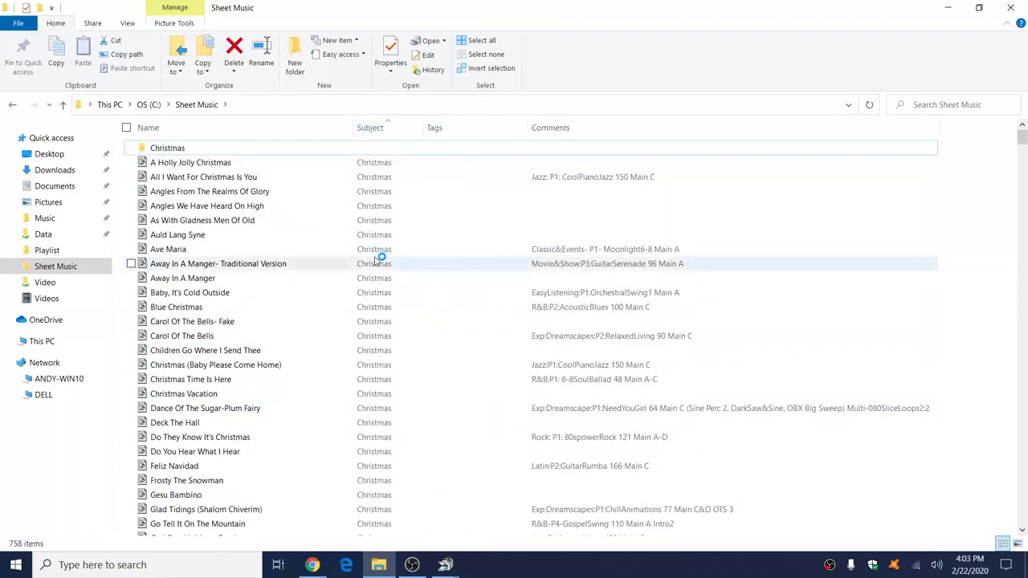
{"action": "scroll", "coordinate": [407, 245], "scroll_direction": "down", "scroll_amount": 1}
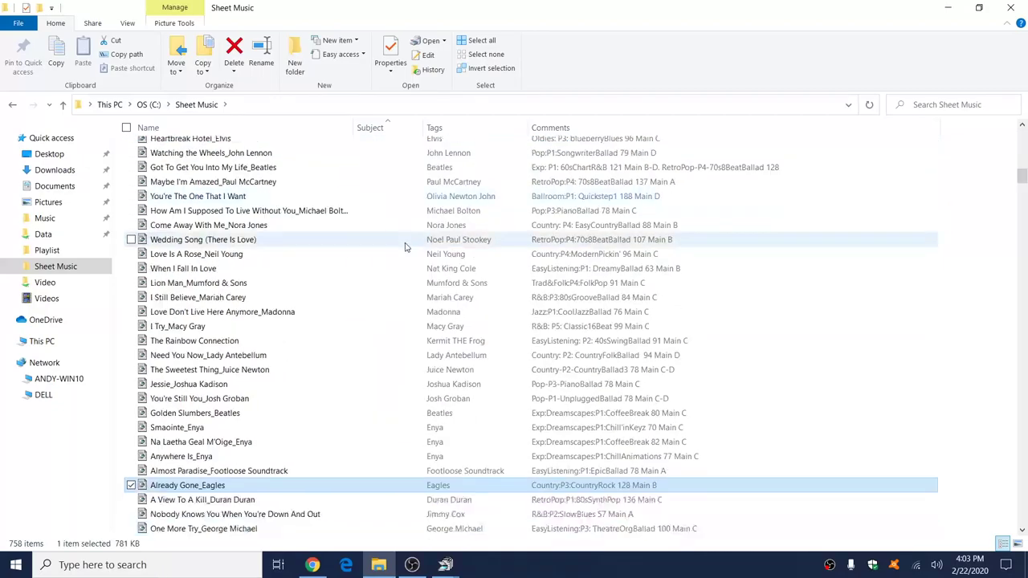
{"action": "scroll", "coordinate": [404, 233], "scroll_direction": "up", "scroll_amount": 8}
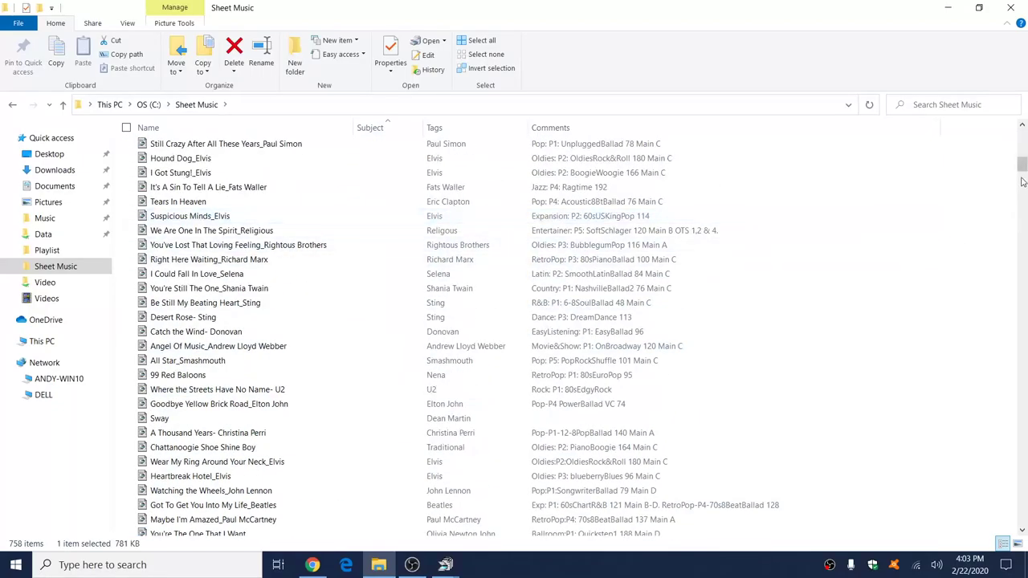
{"action": "left_click_drag", "start_coordinate": [1021, 167], "coordinate": [1021, 451]}
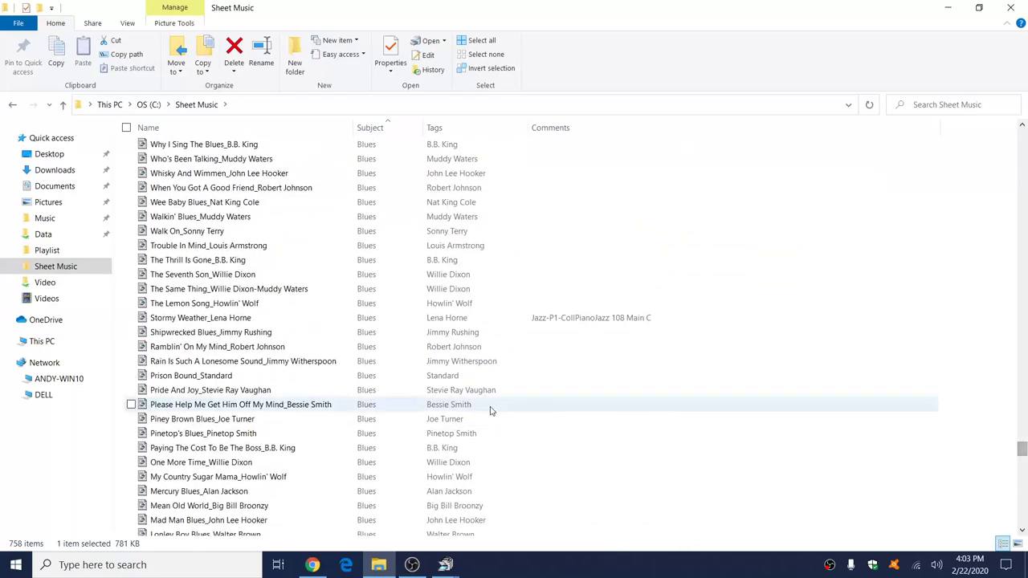
{"action": "left_click", "coordinate": [405, 389]}
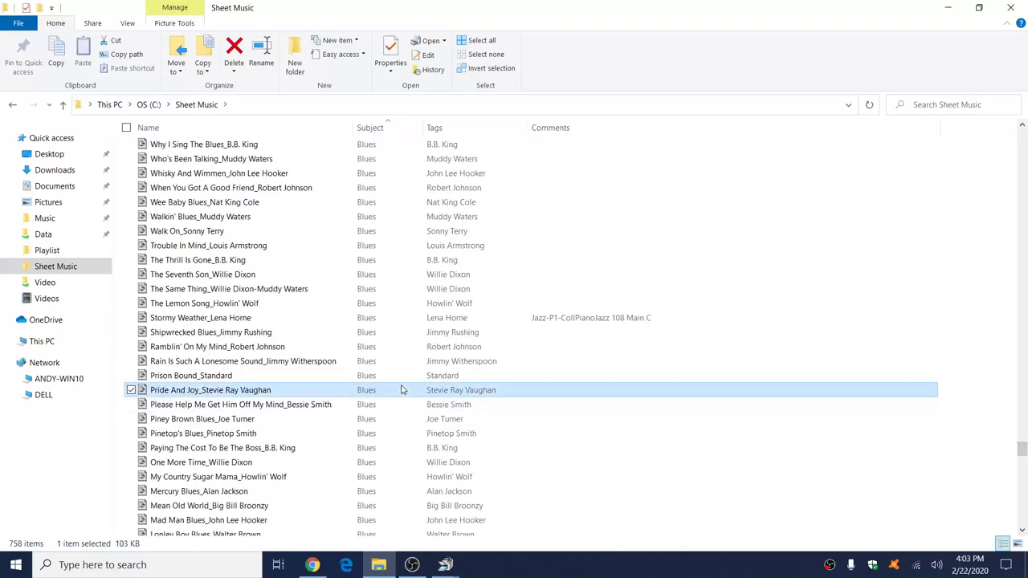
{"action": "left_click", "coordinate": [580, 321]}
Sort the files by comments, and select As The Deer_Religous among the Rock styles.
{"action": "left_click", "coordinate": [580, 130]}
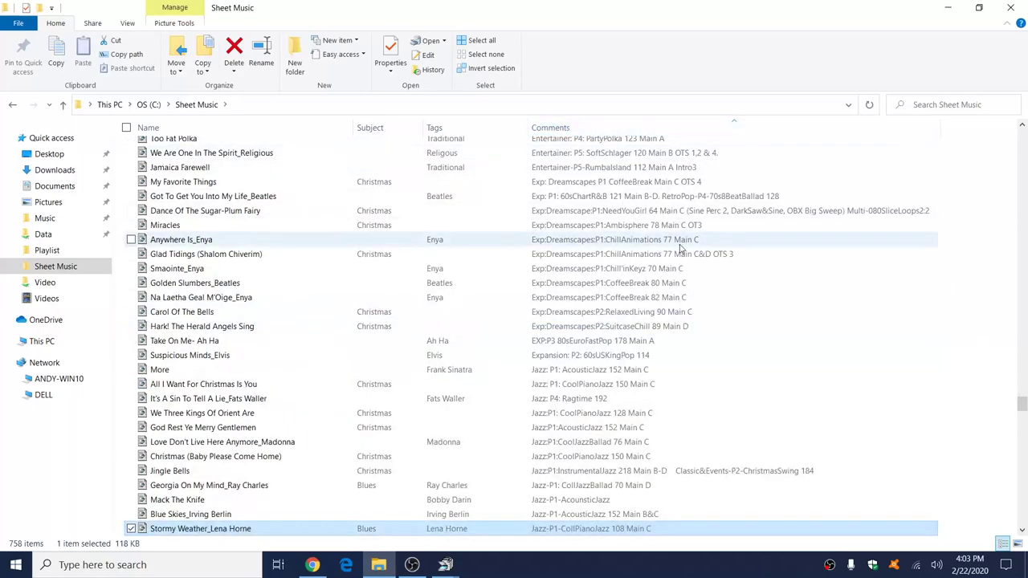
{"action": "left_click_drag", "start_coordinate": [1022, 403], "coordinate": [1022, 522]}
{"action": "left_click", "coordinate": [648, 244]}
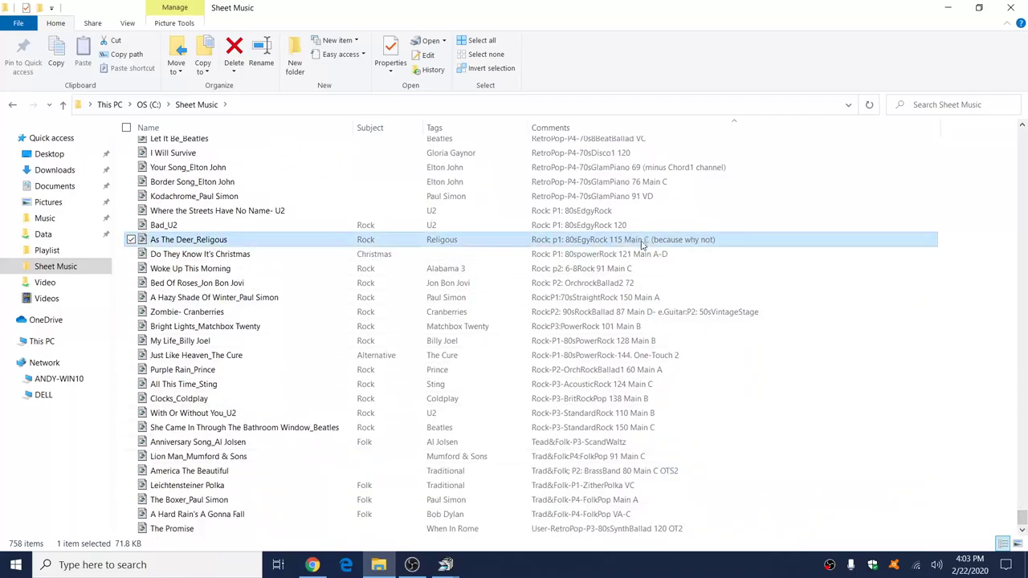
Browse back up the comments-sorted list to the Pop piano ballads, and select Jessie_Joshua Kadison.
{"action": "scroll", "coordinate": [638, 255], "scroll_direction": "up", "scroll_amount": 5}
{"action": "scroll", "coordinate": [638, 255], "scroll_direction": "up", "scroll_amount": 20}
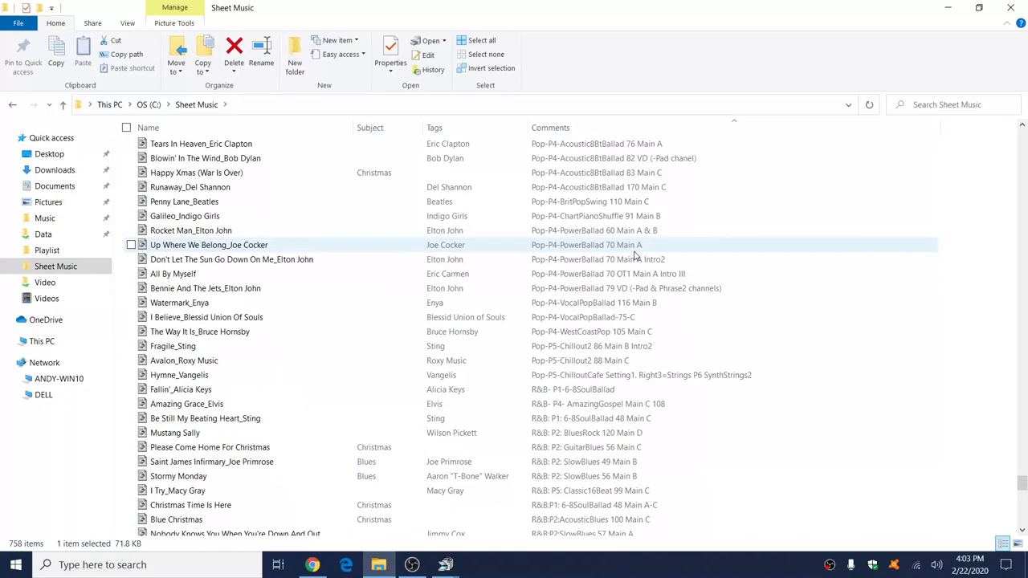
{"action": "scroll", "coordinate": [634, 255], "scroll_direction": "up", "scroll_amount": 4}
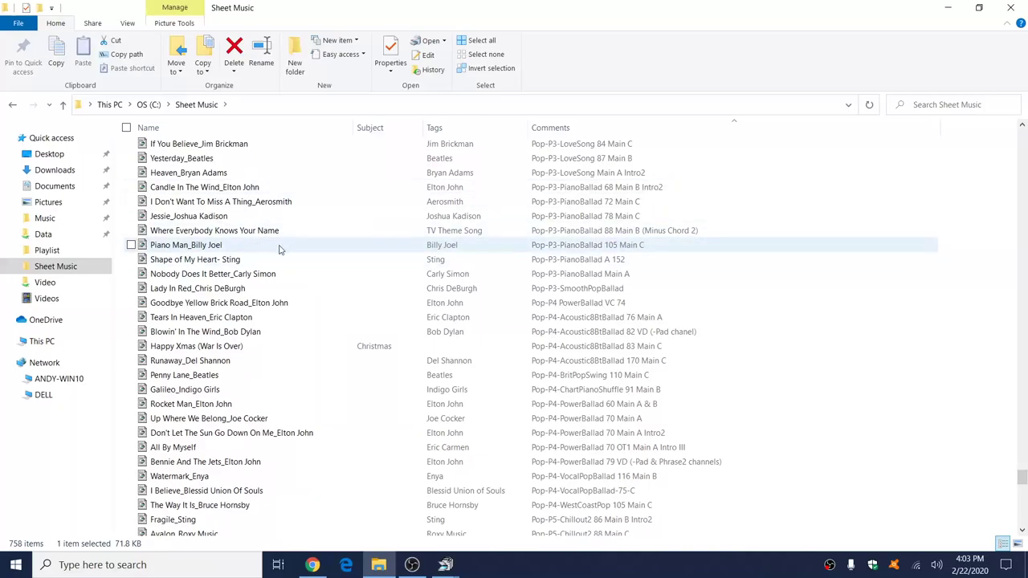
{"action": "left_click", "coordinate": [317, 215]}
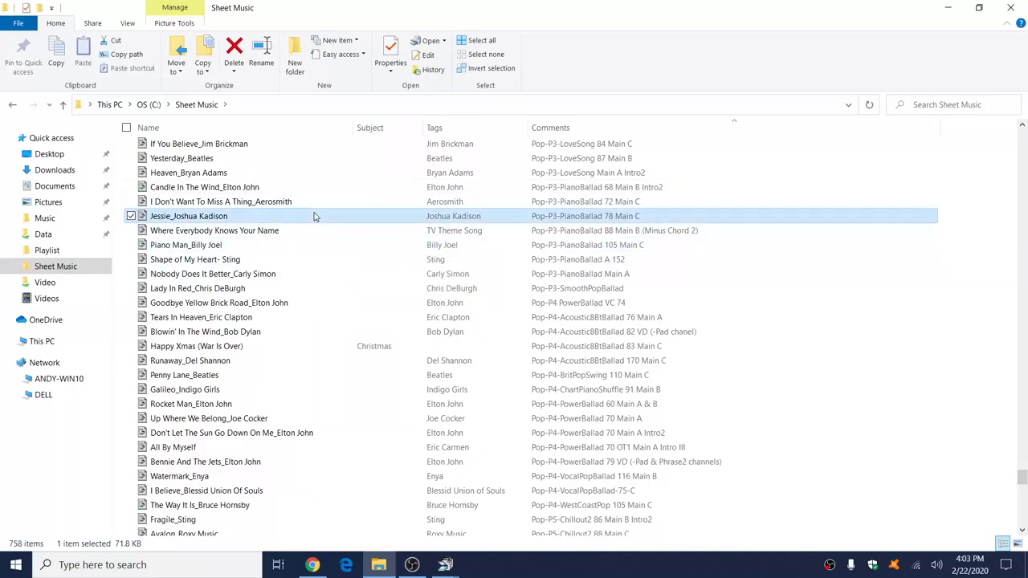
Switch to the Where the Streets Have No Name- U2 score in Microsoft Office Document Imaging, and view pages 3, 1 and 3 in turn.
{"action": "left_click", "coordinate": [445, 564]}
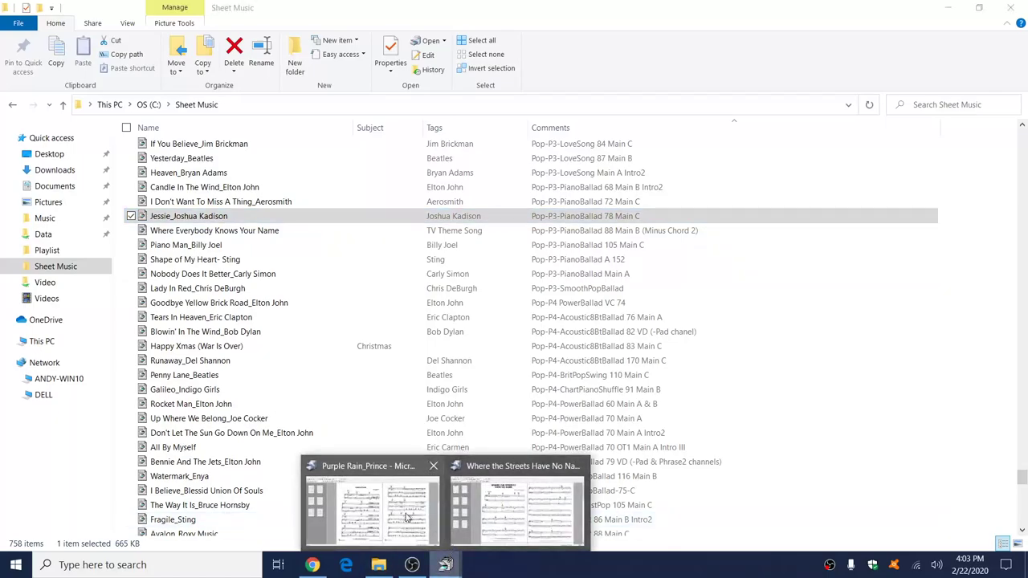
{"action": "left_click", "coordinate": [518, 502]}
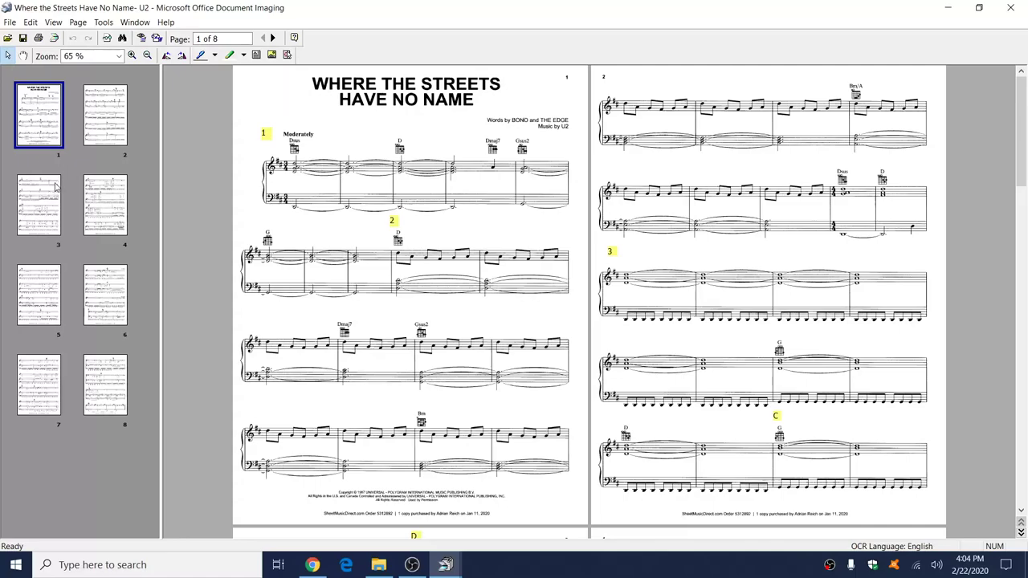
{"action": "left_click", "coordinate": [52, 186]}
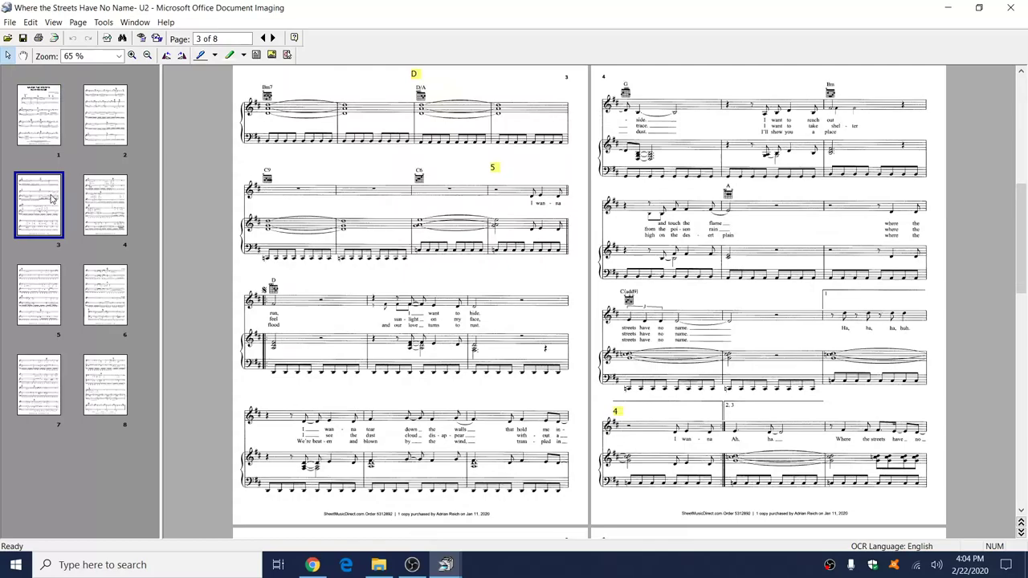
{"action": "left_click", "coordinate": [47, 118]}
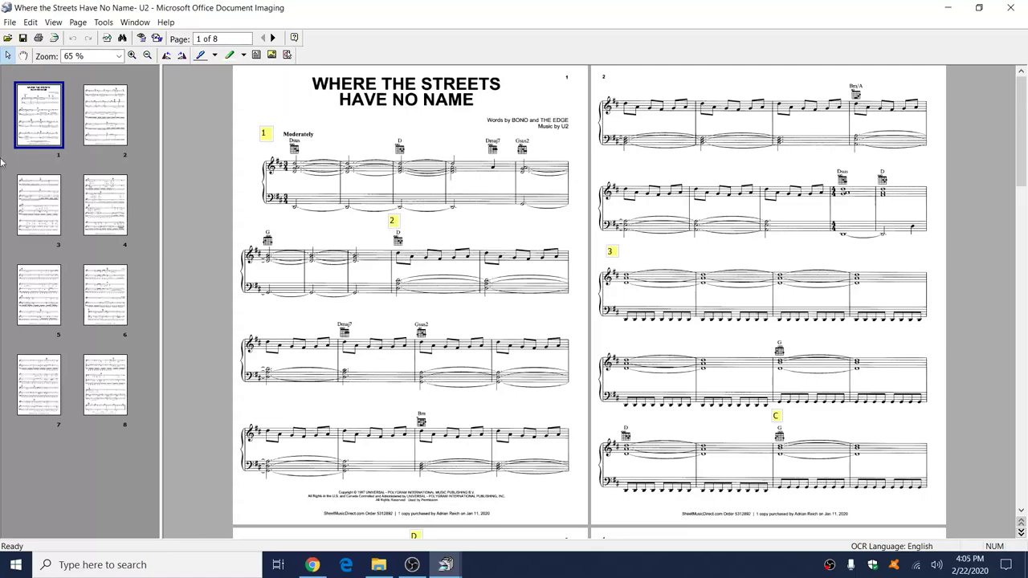
{"action": "left_click", "coordinate": [36, 202]}
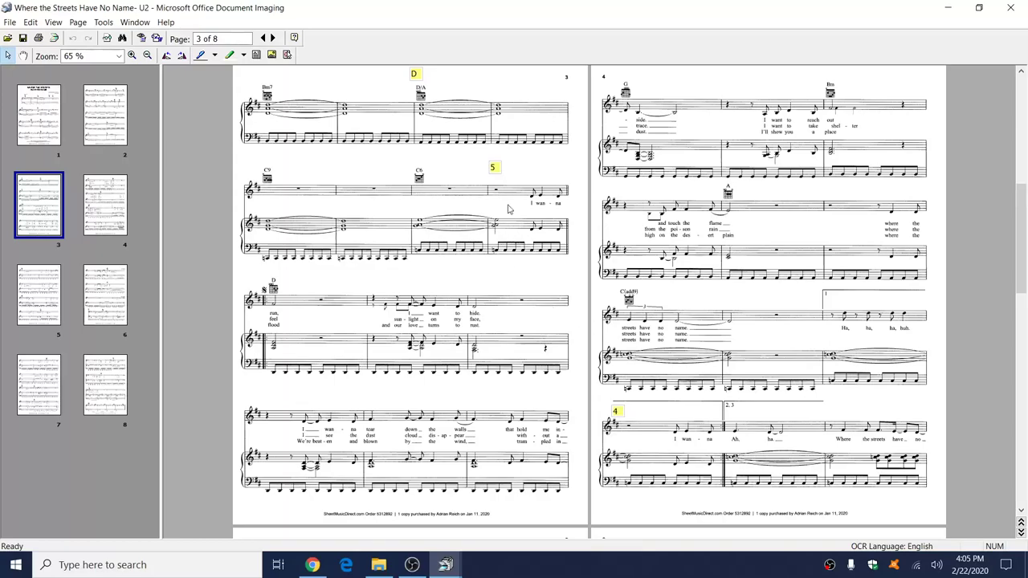
Add a text box annotation reading "test" beside the song title on page 1, and return to the Sheet Music folder in File Explorer.
{"action": "left_click", "coordinate": [228, 54]}
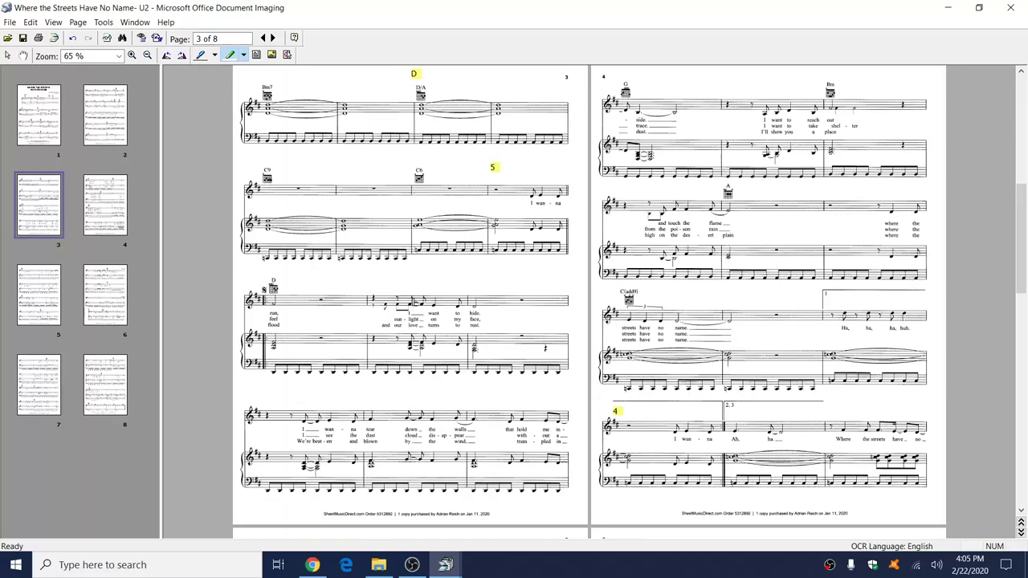
{"action": "left_click", "coordinate": [30, 107]}
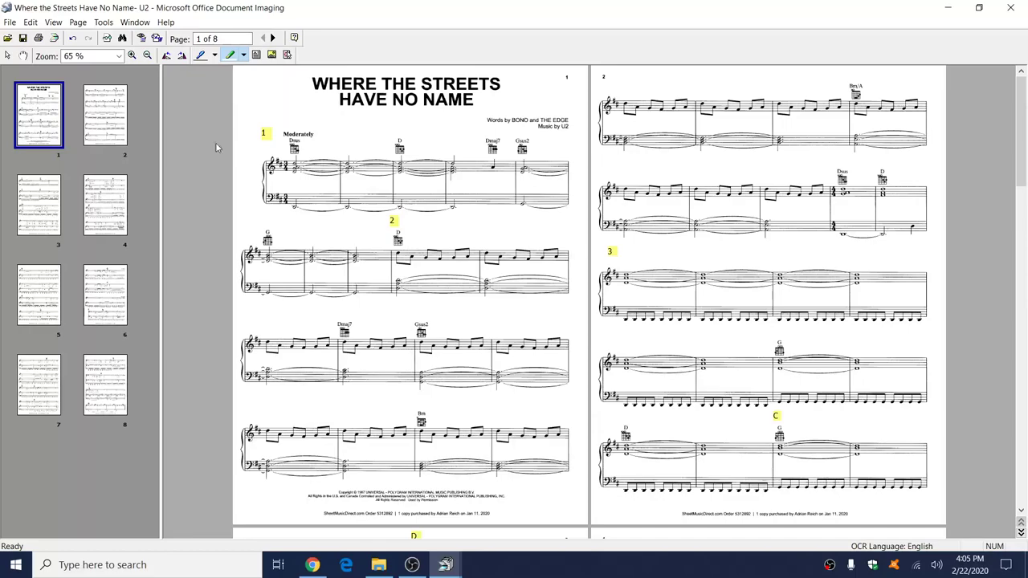
{"action": "left_click", "coordinate": [257, 55]}
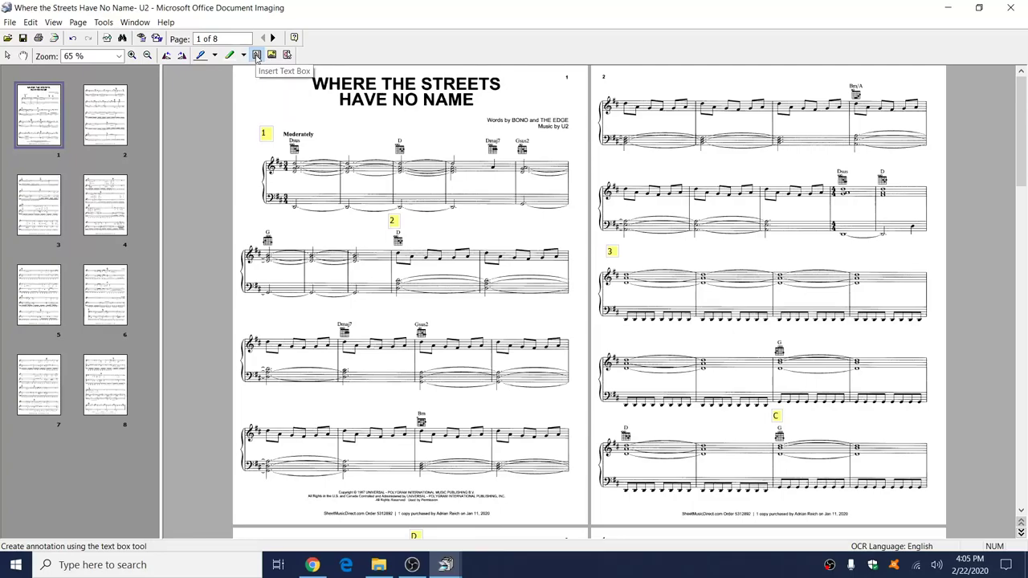
{"action": "left_click_drag", "start_coordinate": [258, 92], "coordinate": [312, 118]}
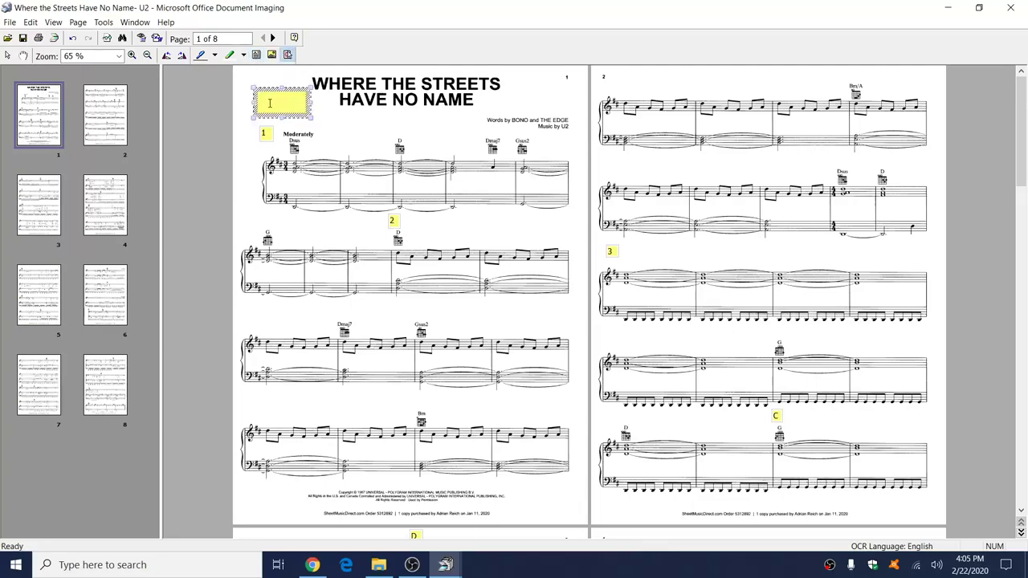
{"action": "type", "text": "test"}
{"action": "left_click", "coordinate": [327, 116]}
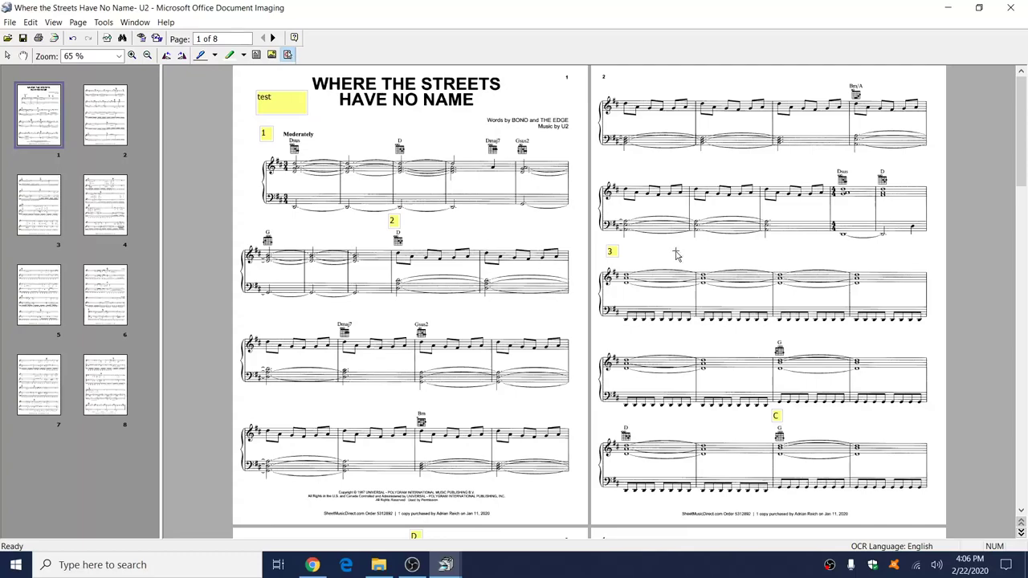
{"action": "left_click", "coordinate": [378, 565]}
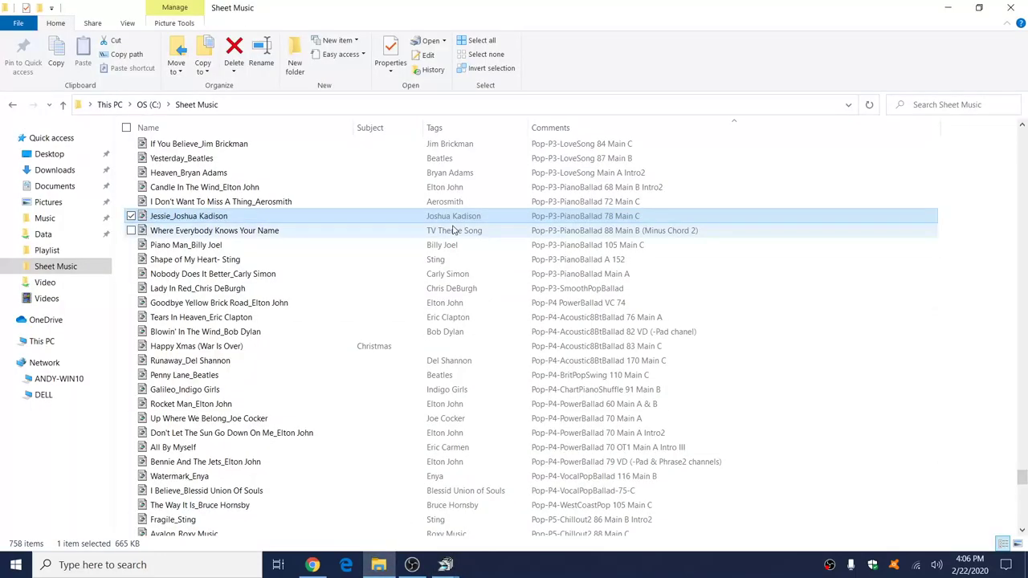